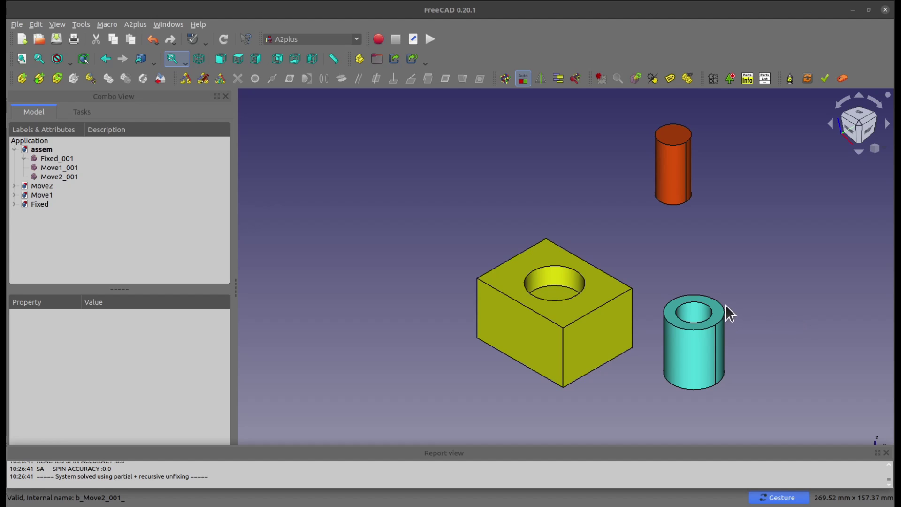
- Try to add an axis coincident constraint between the Move2_001 pin's cylindrical face and the Move1_001 sleeve's bore
{"action": "left_click", "coordinate": [666, 182]}
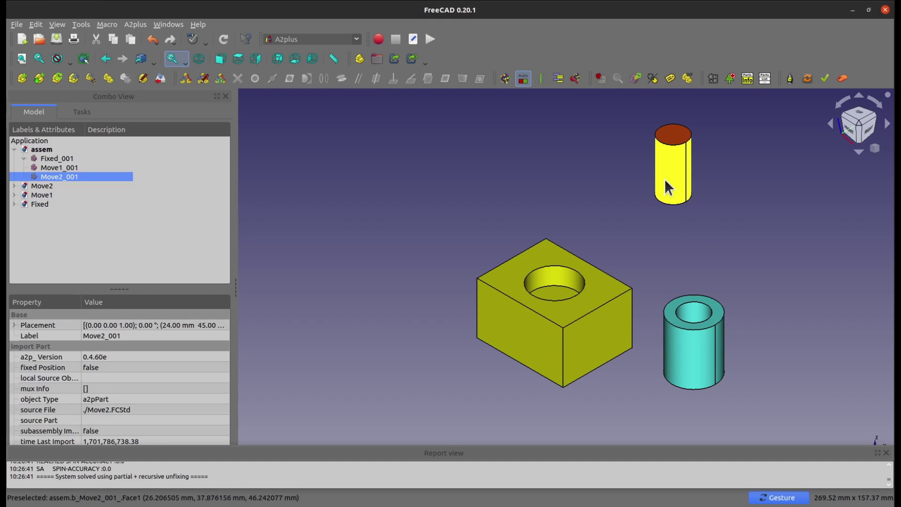
{"action": "left_click", "coordinate": [699, 314]}
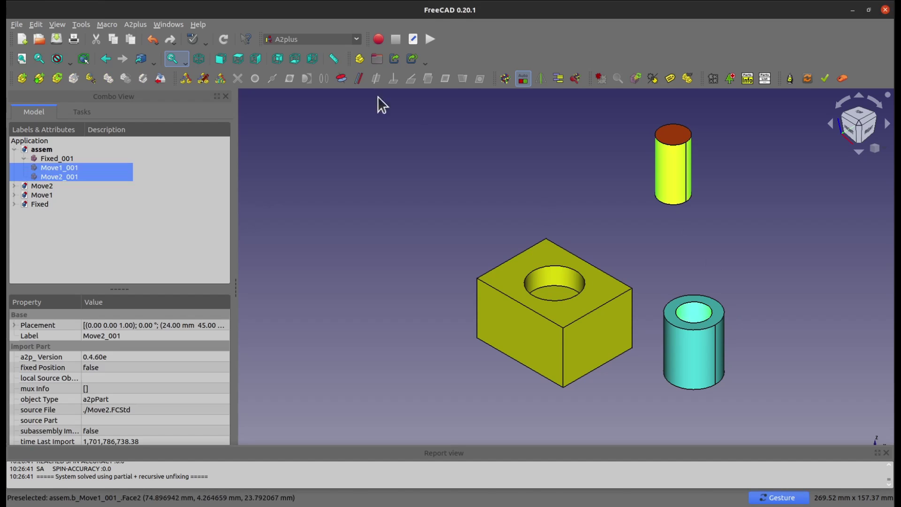
{"action": "left_click", "coordinate": [343, 83]}
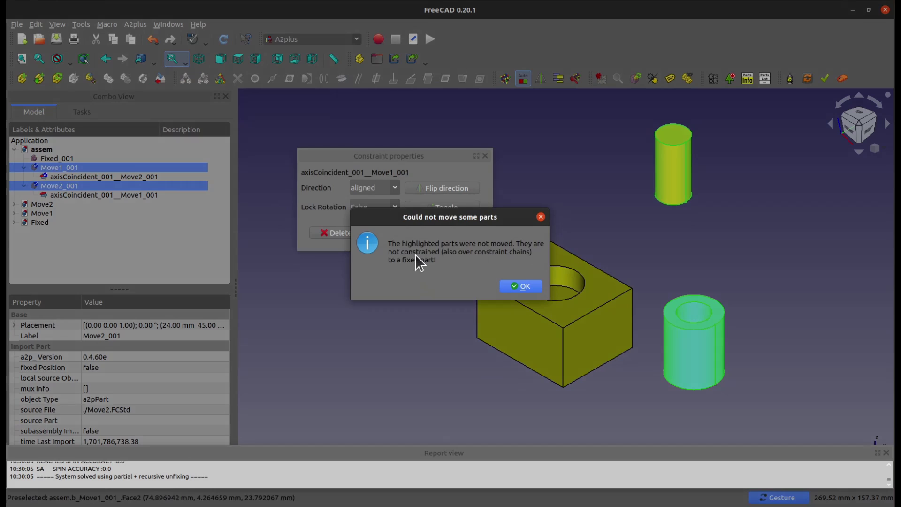
{"action": "left_click", "coordinate": [520, 286]}
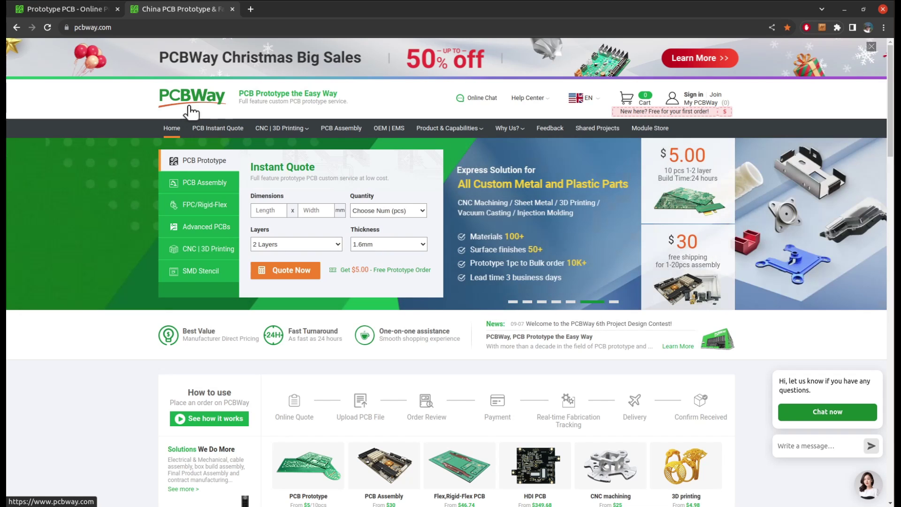
- Switch to the browser and view the PCB Instant Quote page on the PCBWay website
{"action": "mouse_move", "coordinate": [282, 128]}
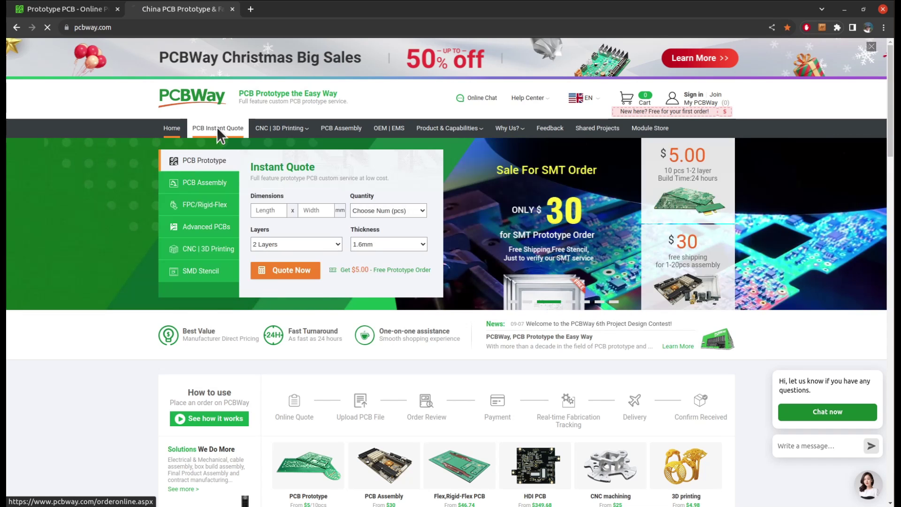
{"action": "left_click", "coordinate": [219, 131]}
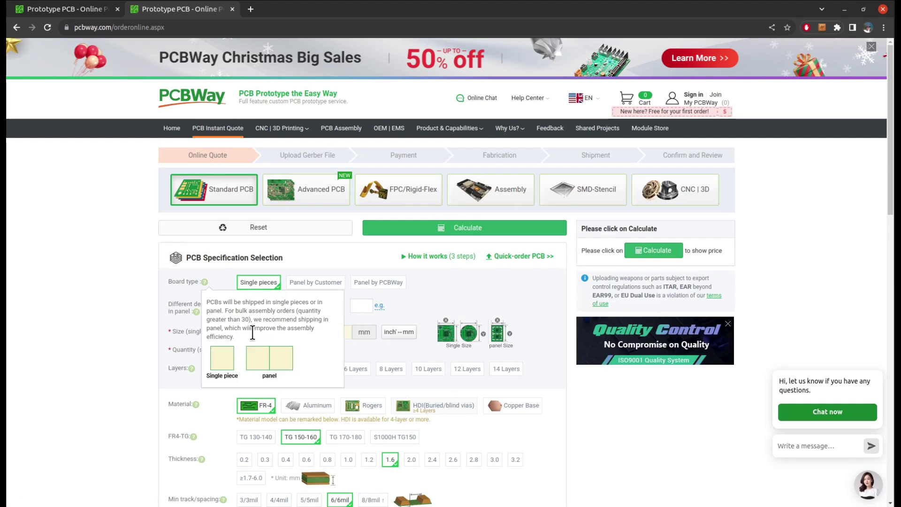
{"action": "left_click", "coordinate": [249, 328]}
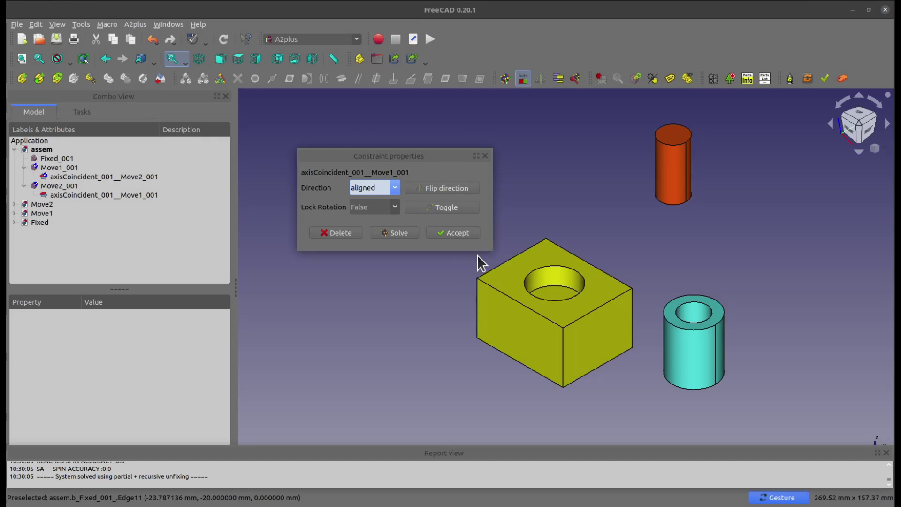
- Switch back to FreeCAD and delete the axis coincident constraint between the pin and the sleeve
{"action": "left_click", "coordinate": [628, 229]}
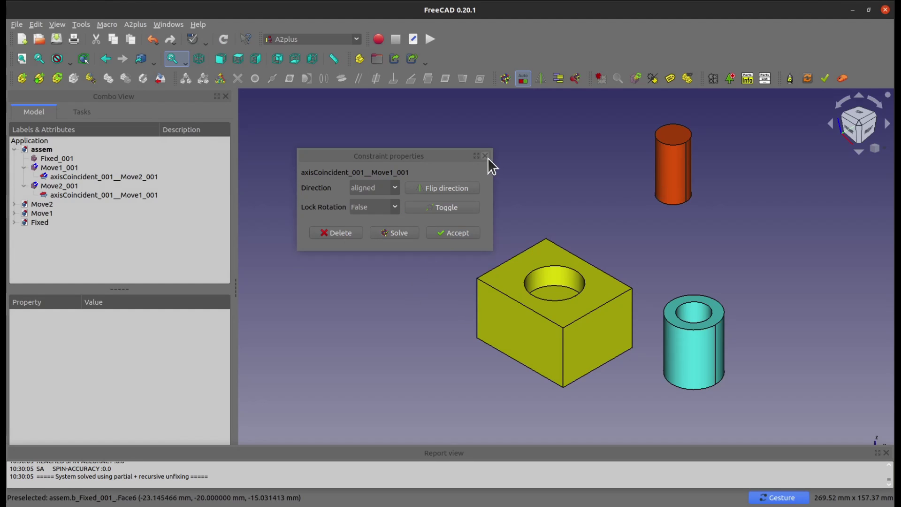
{"action": "left_click", "coordinate": [336, 233]}
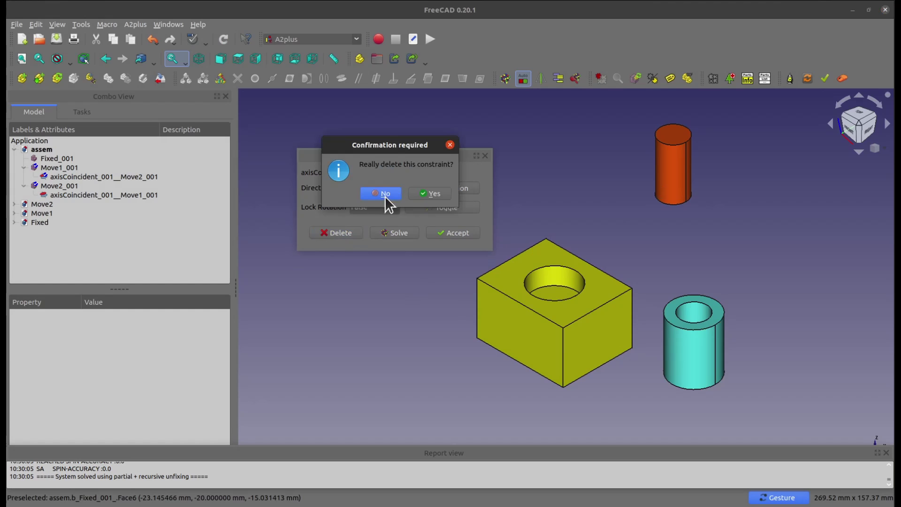
{"action": "left_click", "coordinate": [428, 193]}
- Examine the fixed Position property of the Move1_001 sleeve, the Move2_001 pin and the Fixed_001 block
{"action": "left_click", "coordinate": [681, 354]}
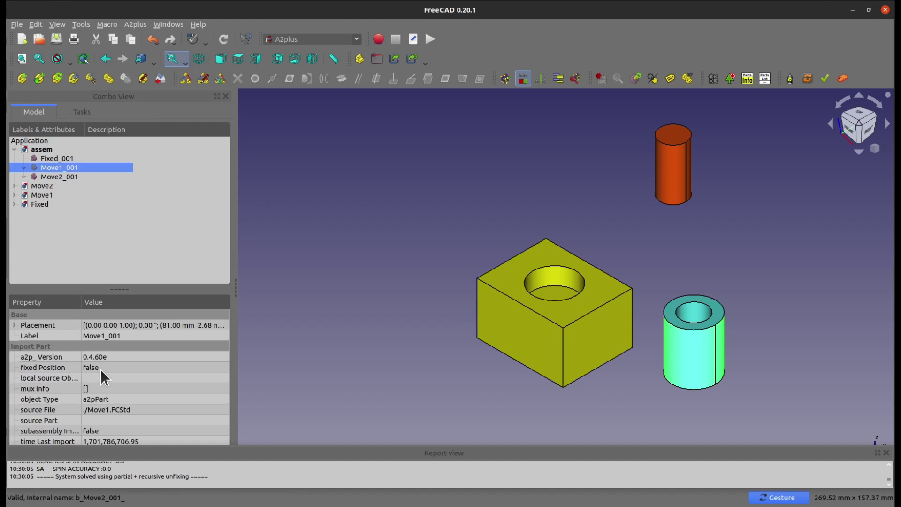
{"action": "left_click", "coordinate": [677, 182]}
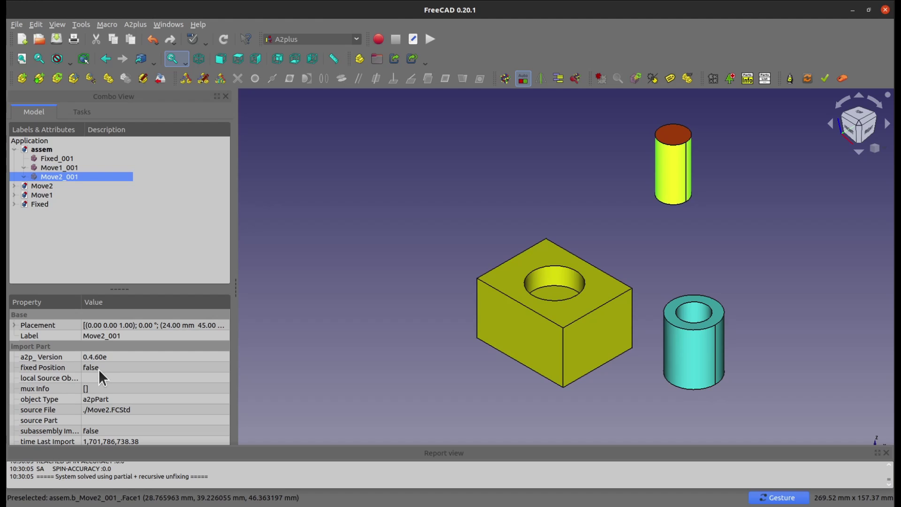
{"action": "left_click", "coordinate": [516, 317]}
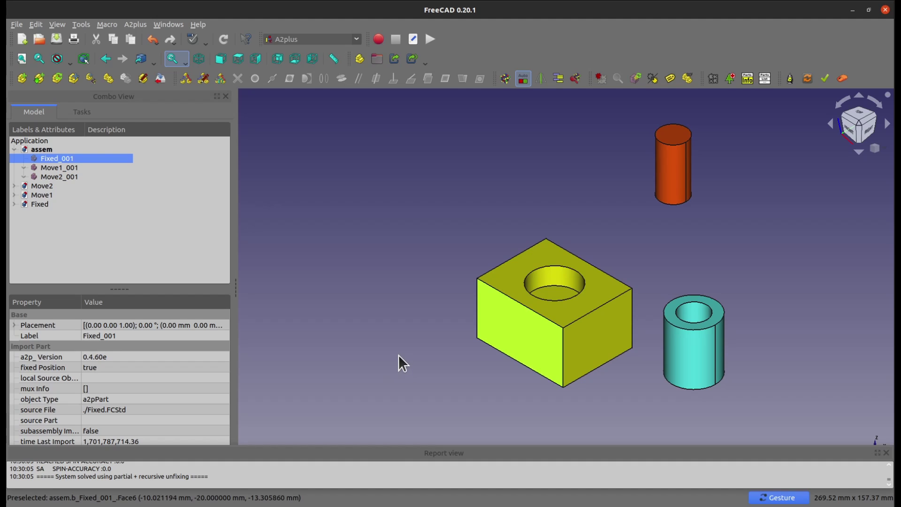
{"action": "left_click", "coordinate": [676, 181]}
{"action": "left_click", "coordinate": [669, 354]}
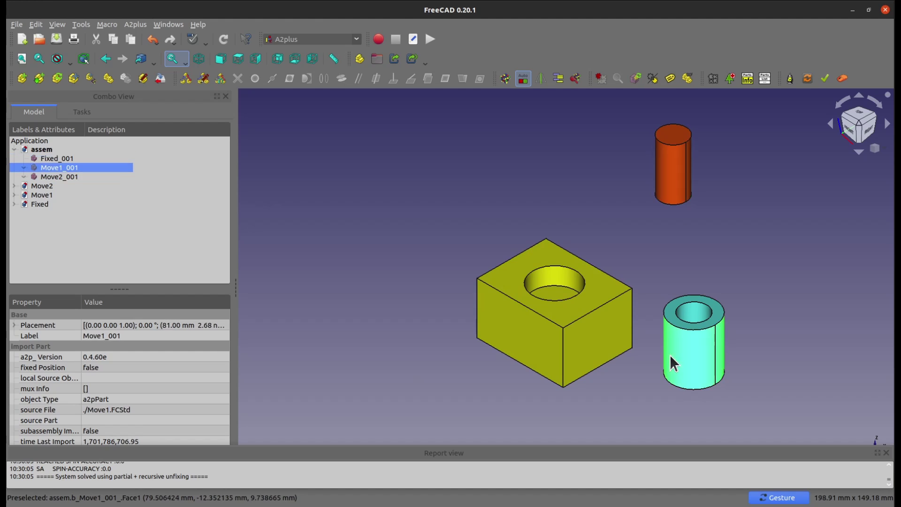
{"action": "left_click", "coordinate": [373, 257]}
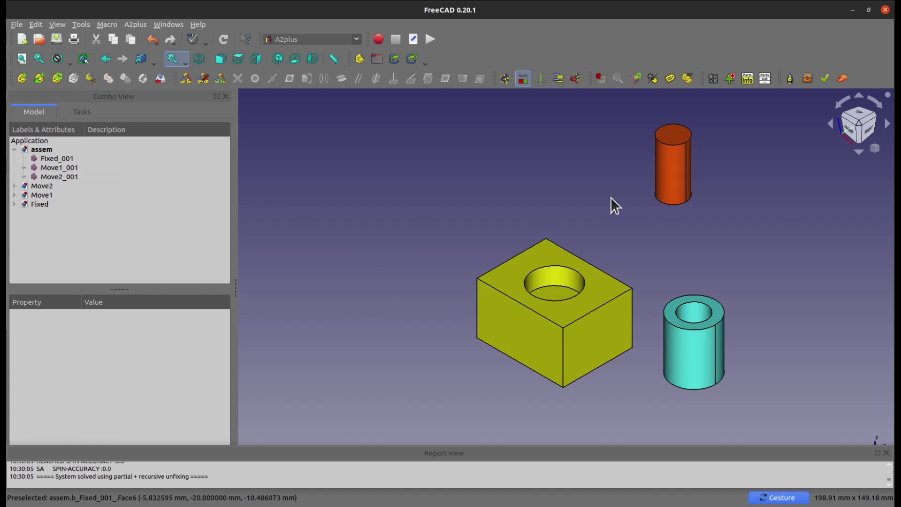
{"action": "left_click", "coordinate": [685, 351]}
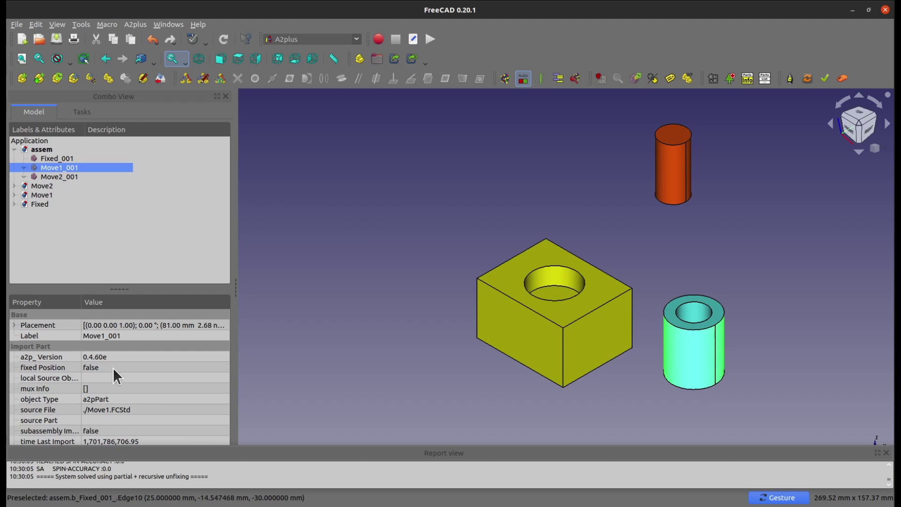
{"action": "left_click", "coordinate": [421, 343]}
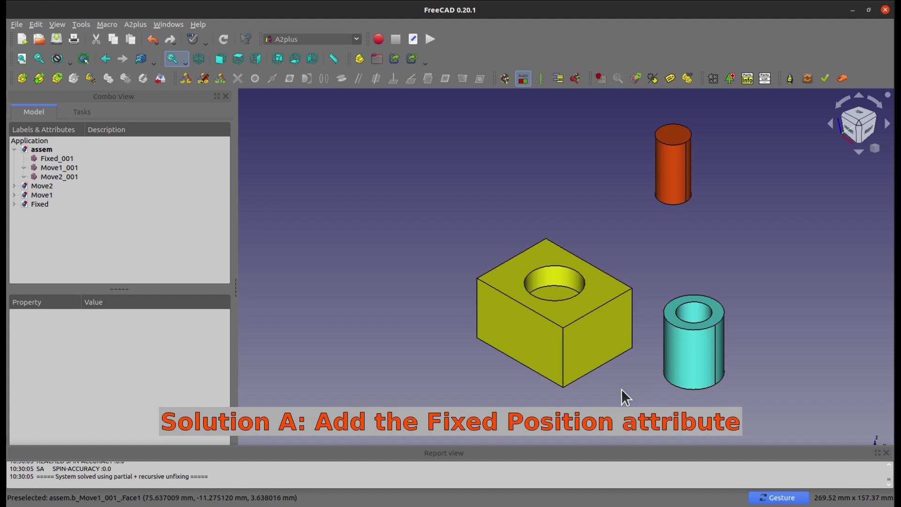
- Set the fixed Position property of the Move1_001 sleeve to true
{"action": "left_click", "coordinate": [702, 367]}
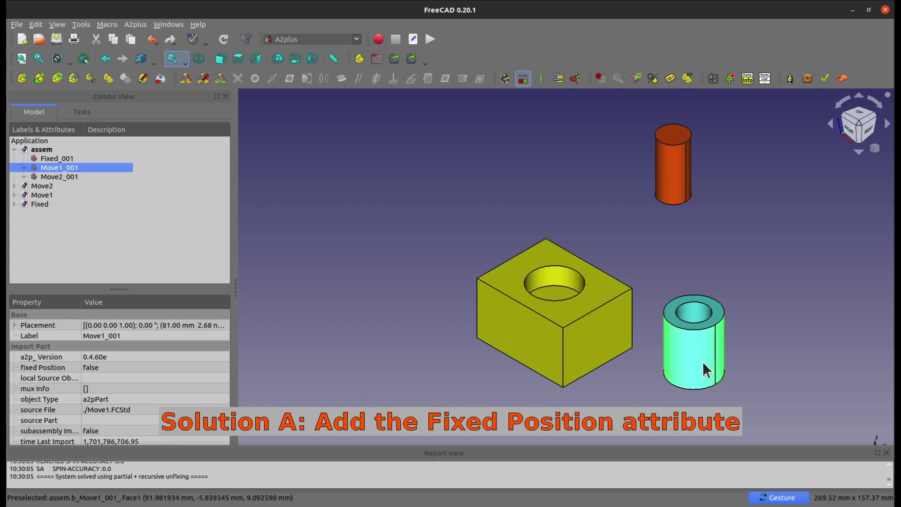
{"action": "left_click", "coordinate": [98, 368]}
{"action": "left_click", "coordinate": [228, 368]}
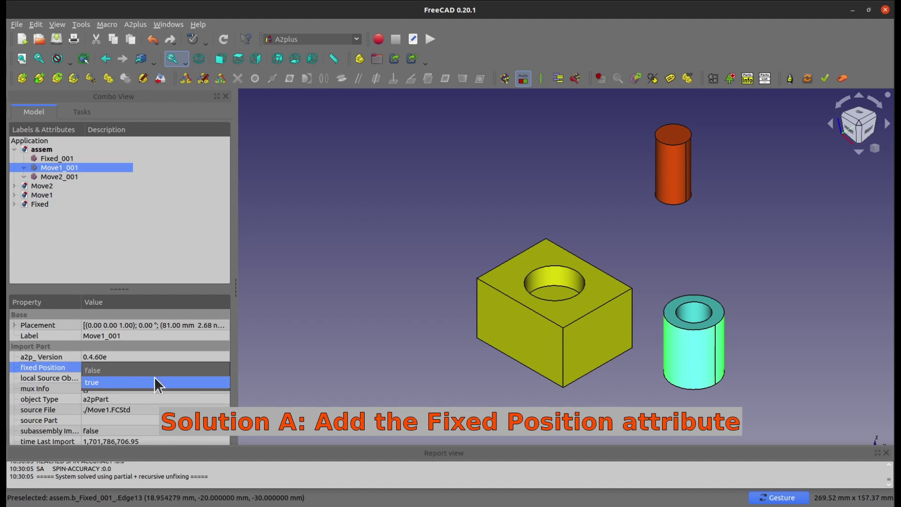
{"action": "left_click", "coordinate": [120, 379]}
{"action": "left_click", "coordinate": [509, 372]}
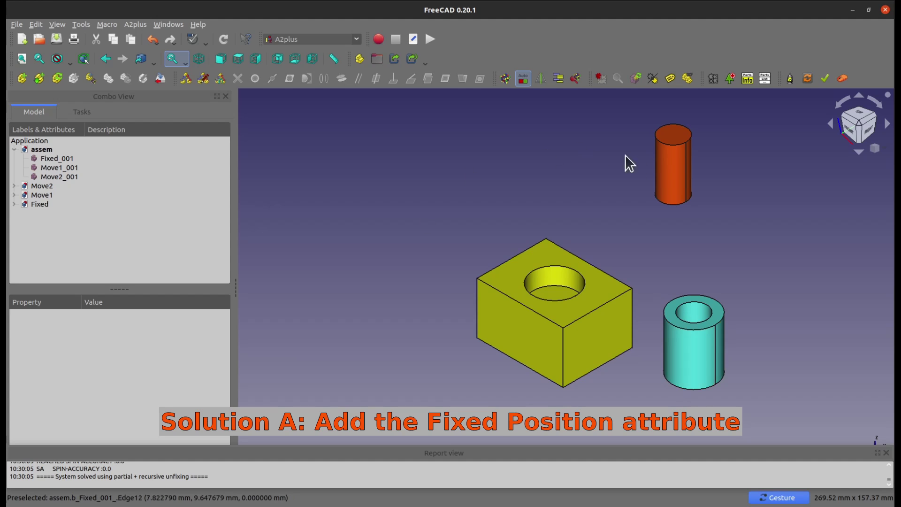
- Constrain the Move2_001 pin's cylindrical face to the Move1_001 sleeve's bore with an axis coincident constraint
{"action": "left_click", "coordinate": [666, 168]}
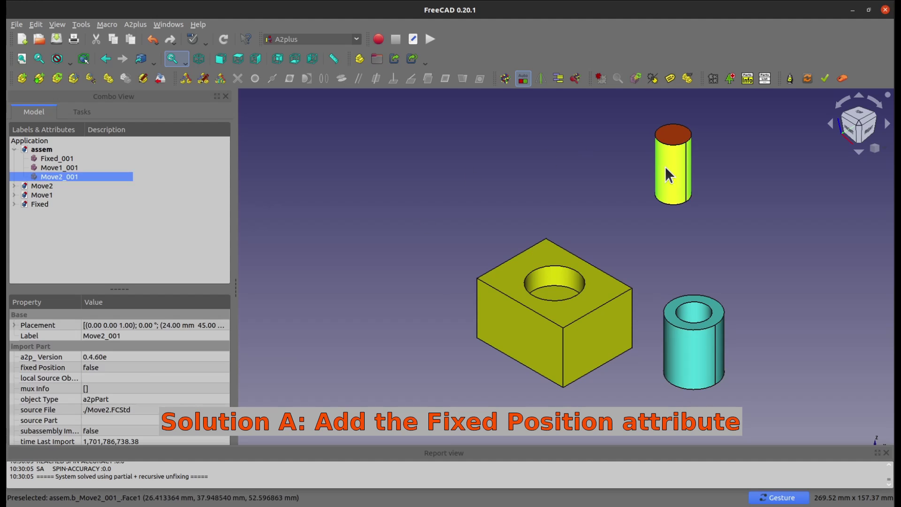
{"action": "left_click", "coordinate": [692, 313], "text": "ctrl"}
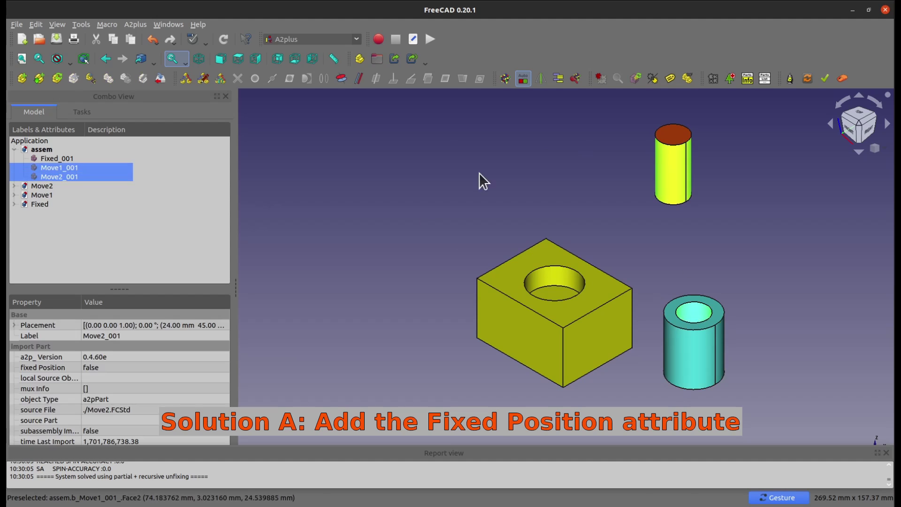
{"action": "left_click", "coordinate": [345, 79]}
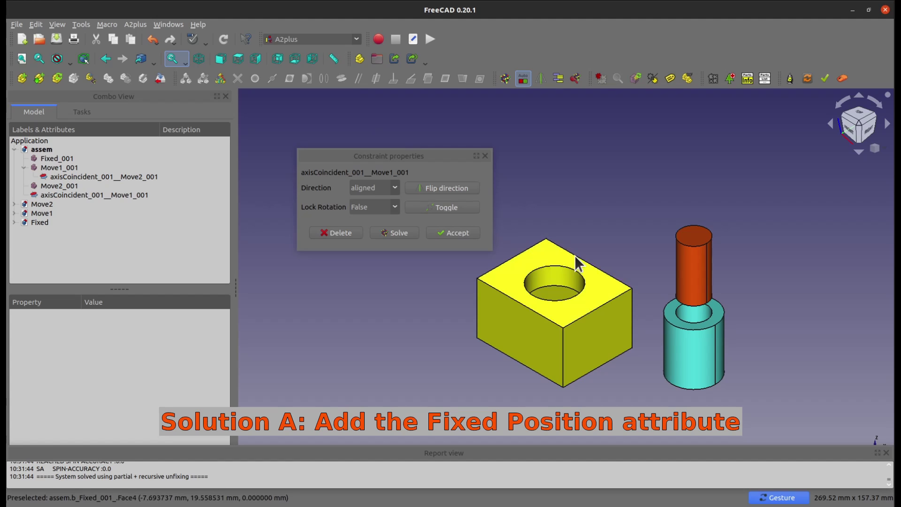
- Delete the axis coincident constraint between the pin and the sleeve, confirming the deletion
{"action": "left_click", "coordinate": [340, 233]}
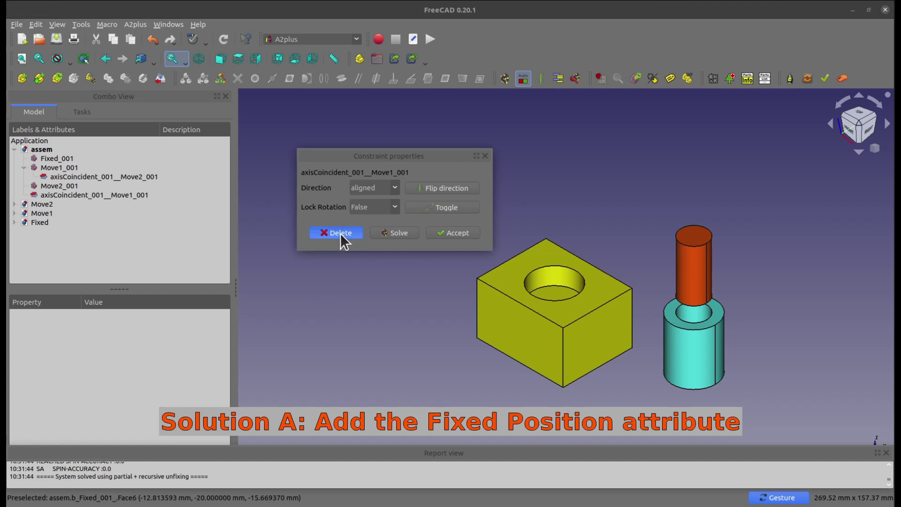
{"action": "left_click", "coordinate": [429, 193]}
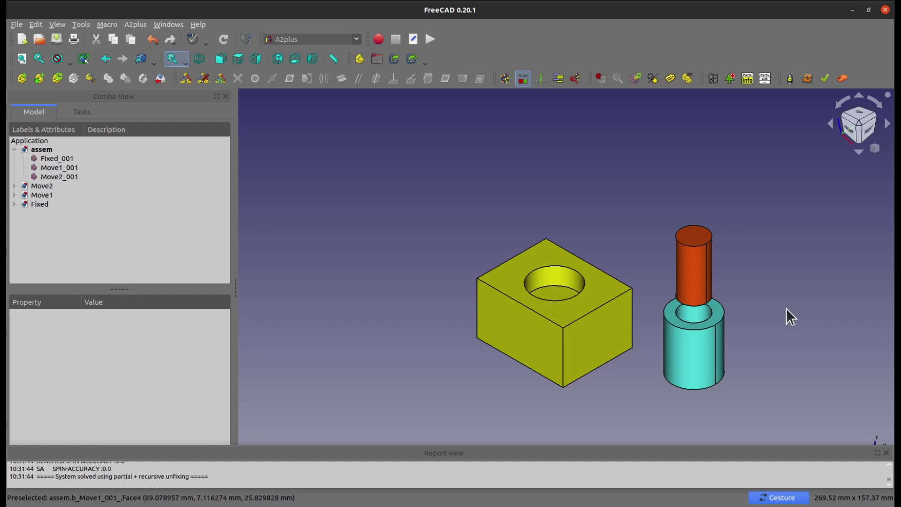
{"action": "left_click", "coordinate": [686, 350]}
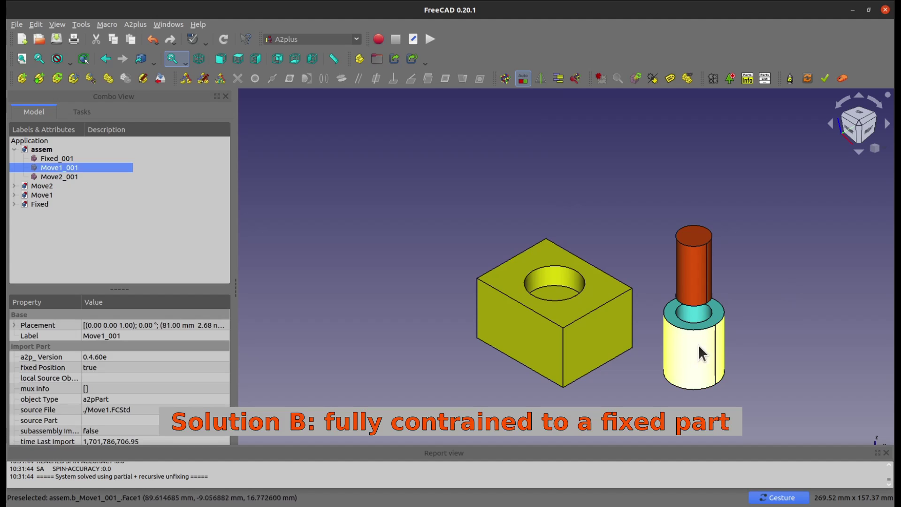
{"action": "left_click", "coordinate": [592, 306]}
{"action": "left_click", "coordinate": [667, 321]}
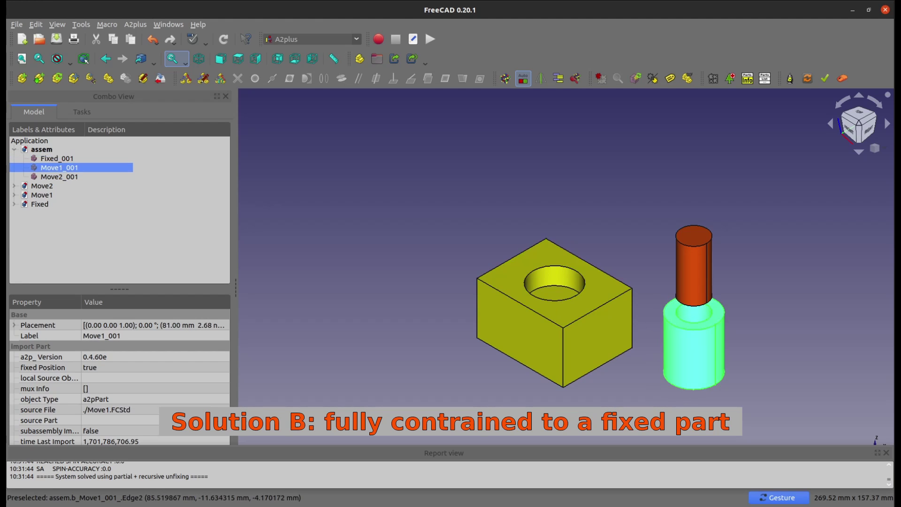
{"action": "left_click", "coordinate": [639, 381]}
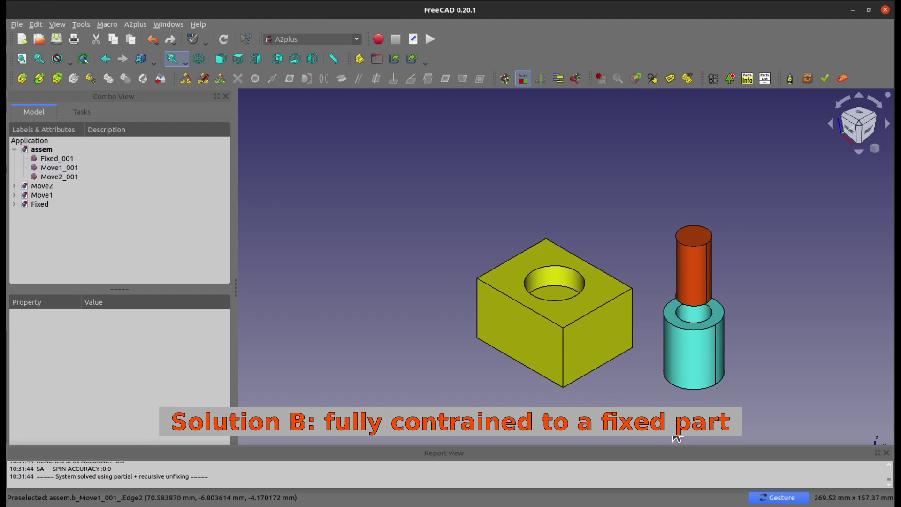
- Add a plane coincident constraint between the sleeve's bottom face and the floor of the block's round pocket, with aligned direction and 0.00 mm offset
{"action": "right_click_drag", "start_coordinate": [641, 371], "coordinate": [654, 355]}
{"action": "left_click_drag", "start_coordinate": [654, 355], "coordinate": [654, 262]}
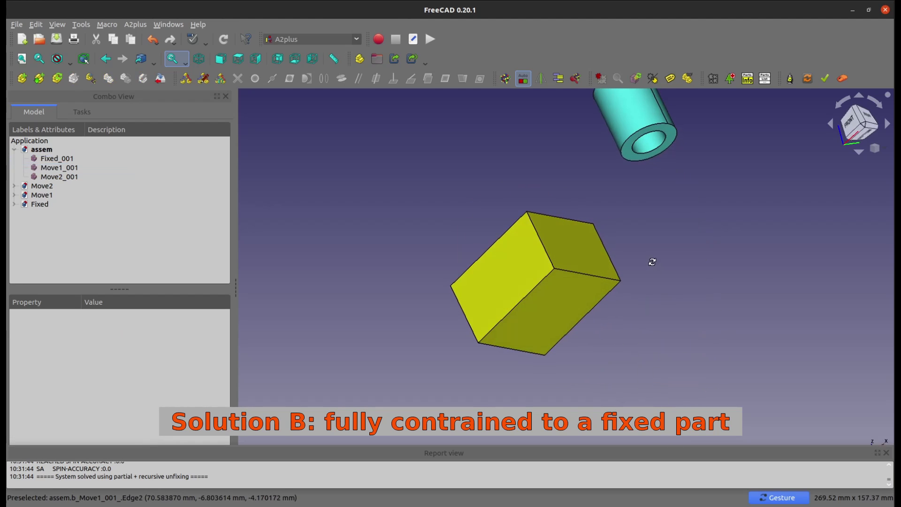
{"action": "left_click", "coordinate": [630, 157]}
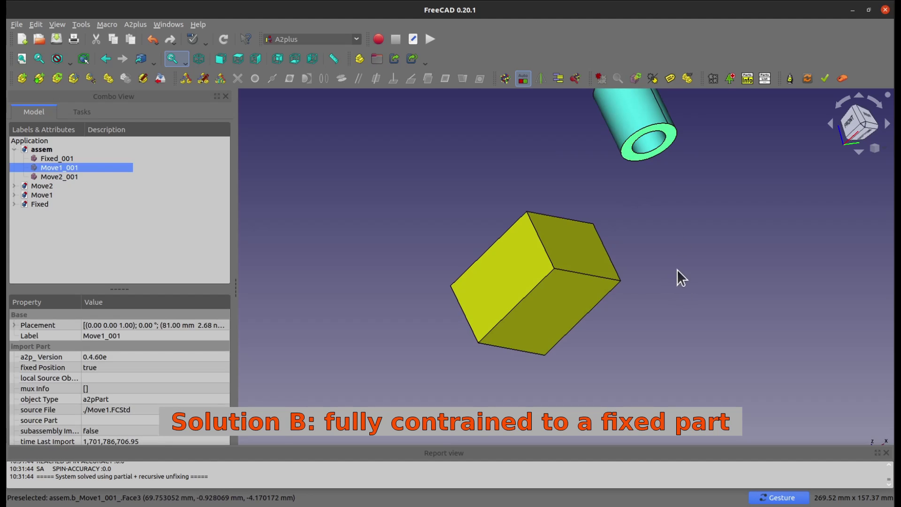
{"action": "left_click_drag", "start_coordinate": [676, 269], "coordinate": [716, 368]}
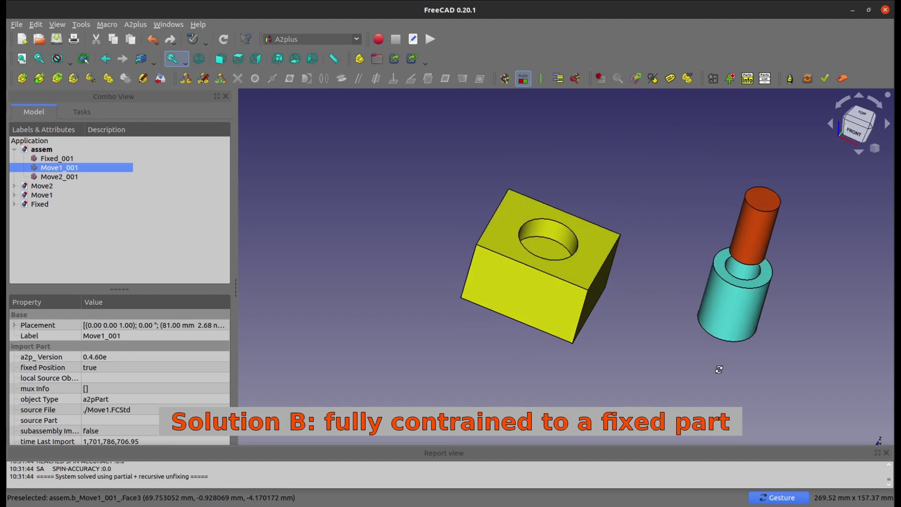
{"action": "left_click", "coordinate": [546, 245], "text": "ctrl"}
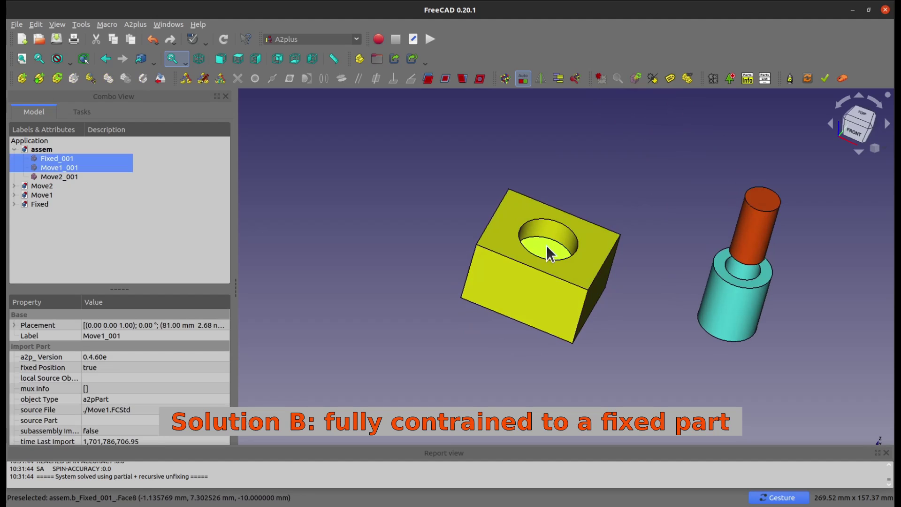
{"action": "left_click", "coordinate": [443, 79]}
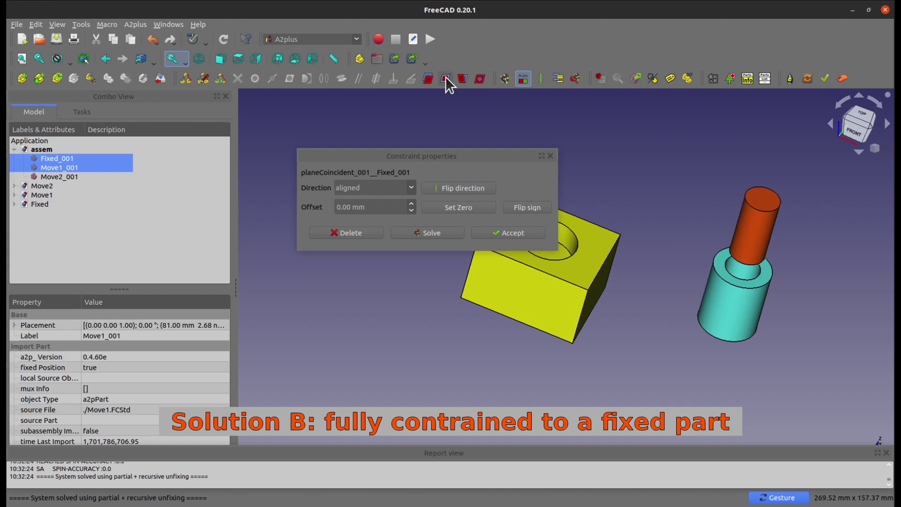
{"action": "left_click", "coordinate": [501, 233]}
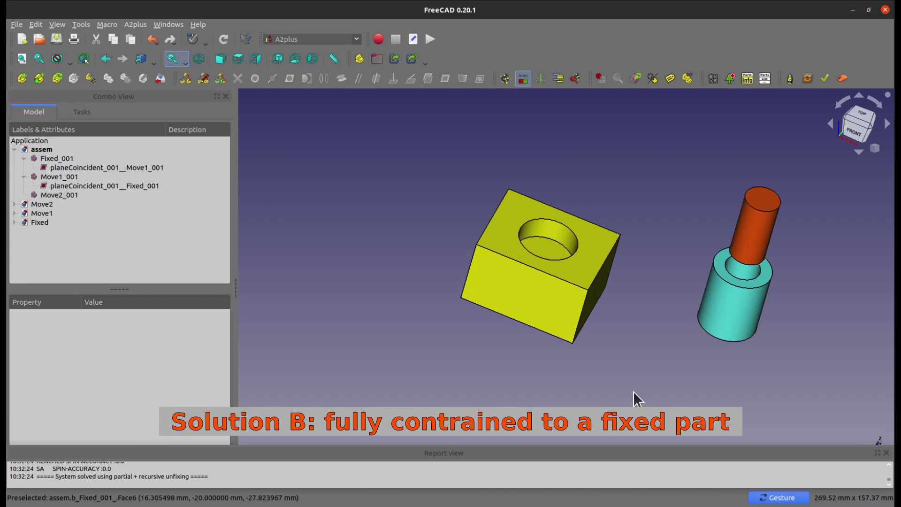
- Add an axis coincident constraint between the sleeve's outer cylindrical face and the wall of the block's round pocket, with opposed direction and Lock Rotation False
{"action": "left_click_drag", "start_coordinate": [648, 386], "coordinate": [624, 348]}
{"action": "left_click", "coordinate": [694, 235]}
{"action": "left_click", "coordinate": [539, 212], "text": "ctrl"}
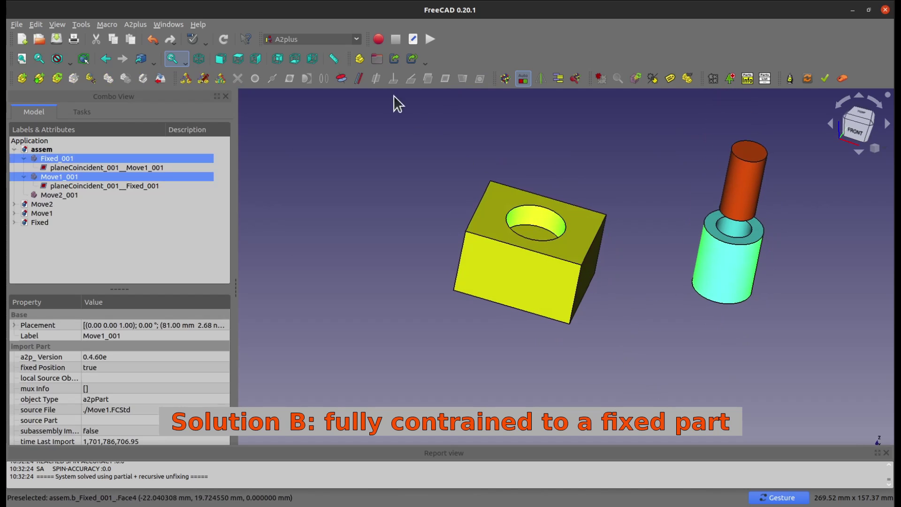
{"action": "left_click", "coordinate": [343, 80]}
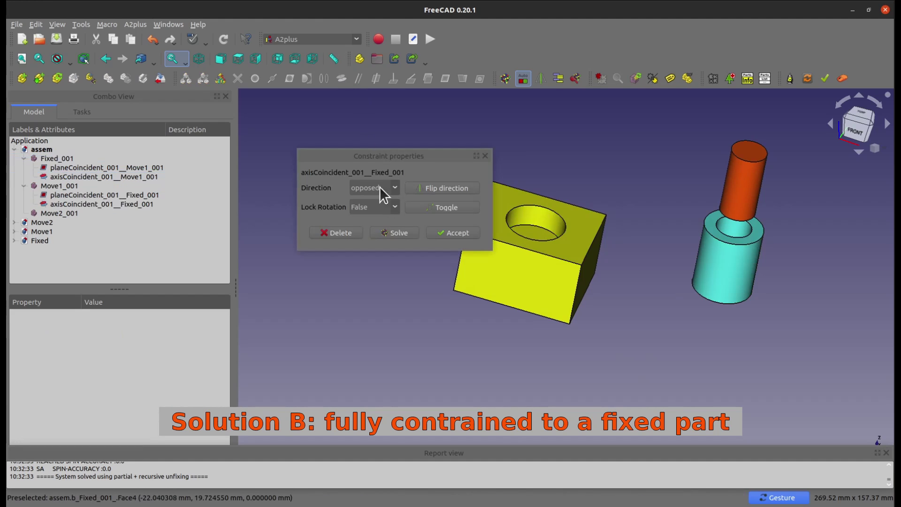
{"action": "left_click", "coordinate": [450, 233]}
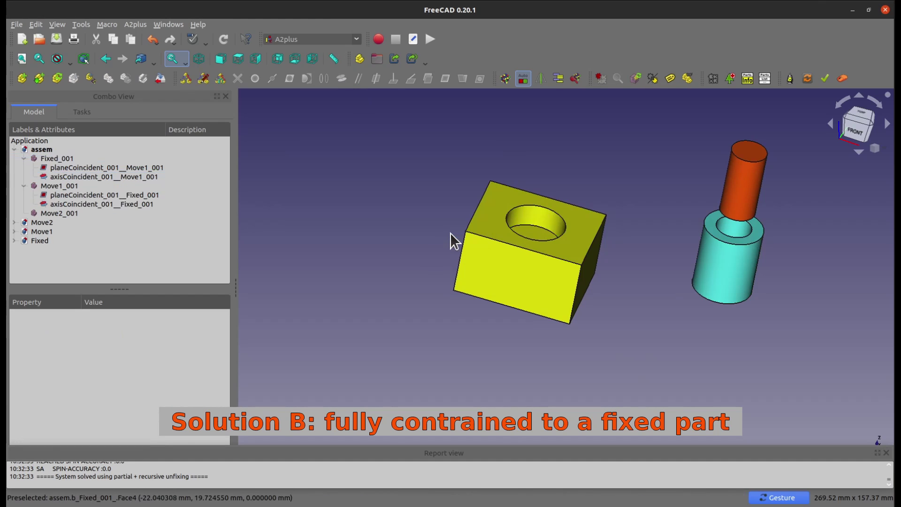
- Set the fixed Position property of the Move1_001 sleeve to false
{"action": "left_click", "coordinate": [728, 267]}
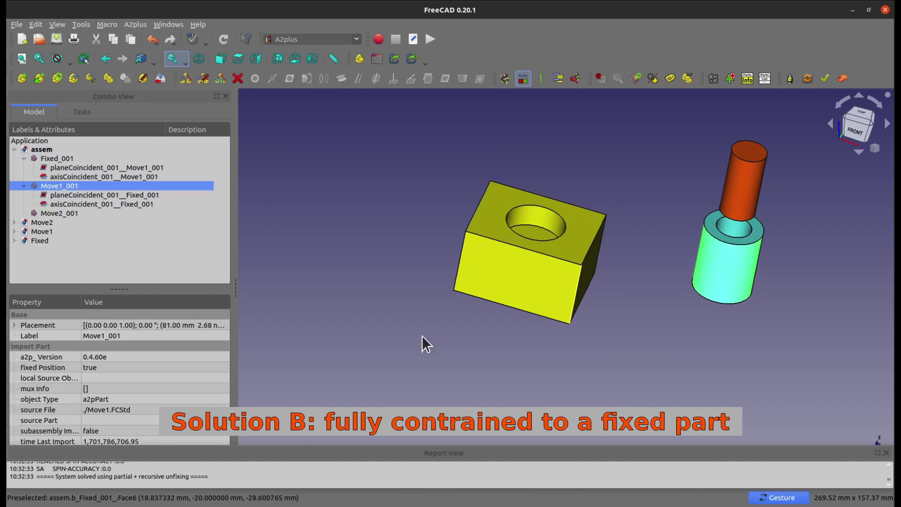
{"action": "left_click", "coordinate": [114, 366]}
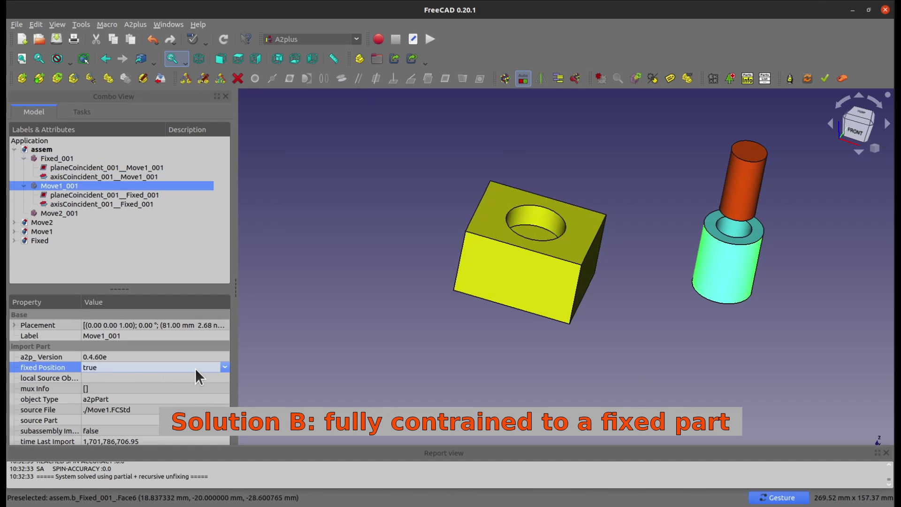
{"action": "left_click", "coordinate": [225, 369]}
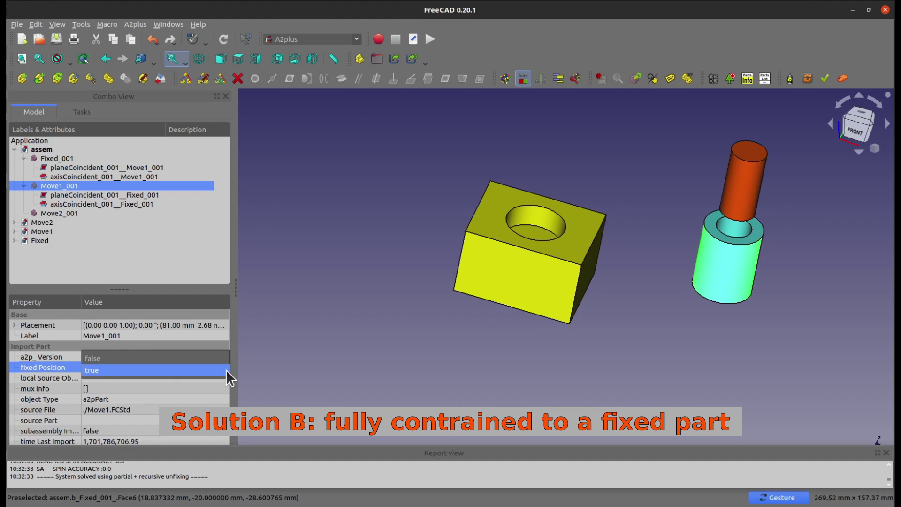
{"action": "left_click", "coordinate": [97, 358]}
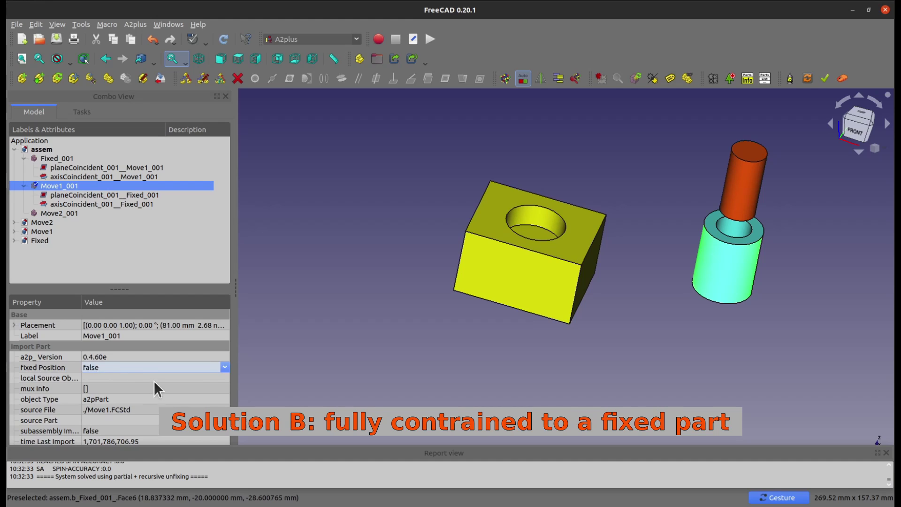
- Add a second axis coincident constraint between the sleeve's outer face and the block's pocket wall, with opposed direction and Lock Rotation False
{"action": "left_click", "coordinate": [480, 389]}
{"action": "left_click", "coordinate": [724, 279]}
{"action": "left_click", "coordinate": [541, 221], "text": "ctrl"}
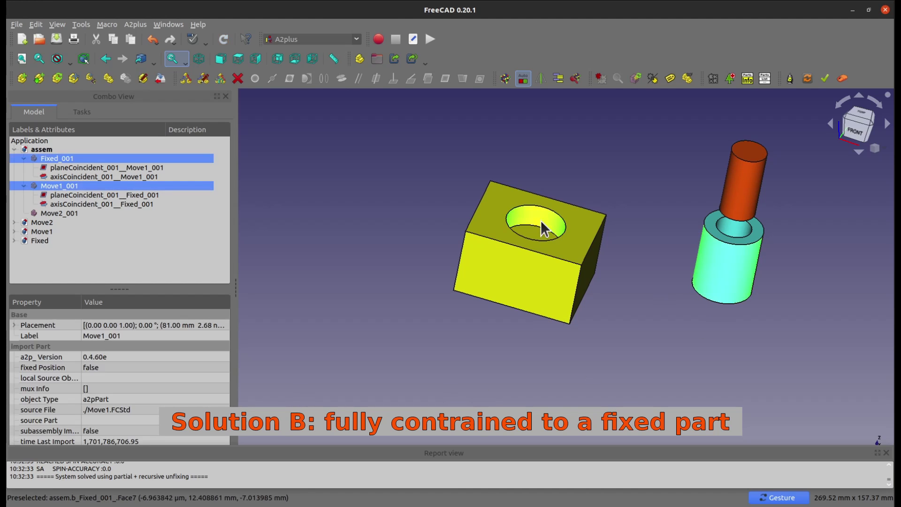
{"action": "left_click", "coordinate": [342, 79]}
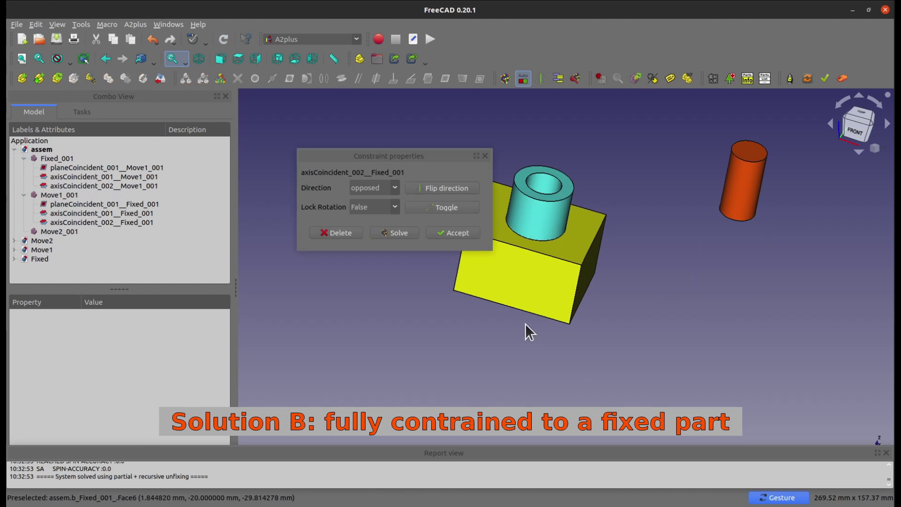
{"action": "left_click", "coordinate": [453, 233]}
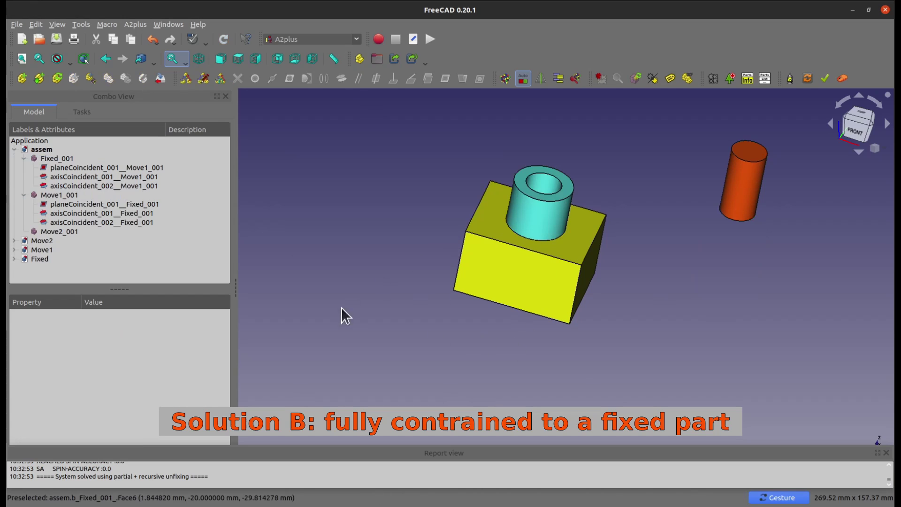
- Check the fixed Position property of the Move1_001 sleeve and of the Fixed_001 block
{"action": "mouse_move", "coordinate": [476, 333]}
{"action": "right_mouse_down"}
{"action": "mouse_move", "coordinate": [475, 324]}
{"action": "mouse_move", "coordinate": [479, 347]}
{"action": "right_mouse_up"}
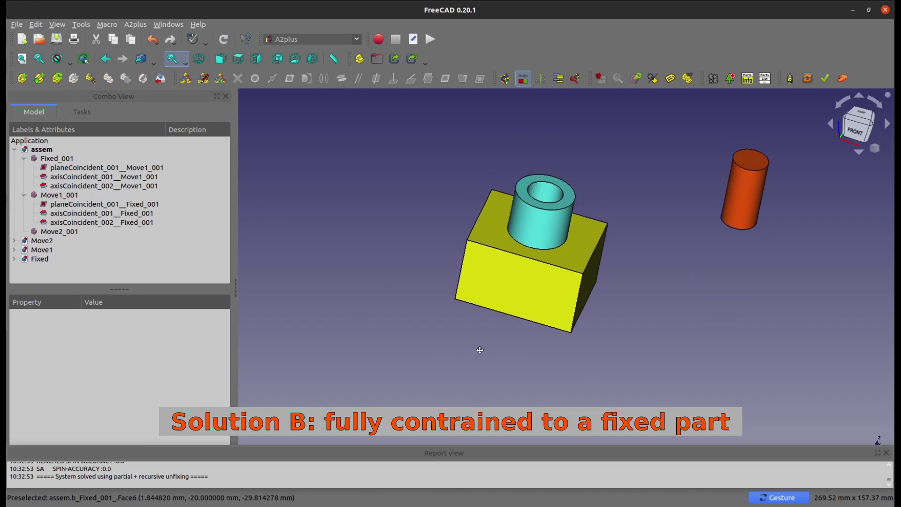
{"action": "left_click", "coordinate": [536, 233]}
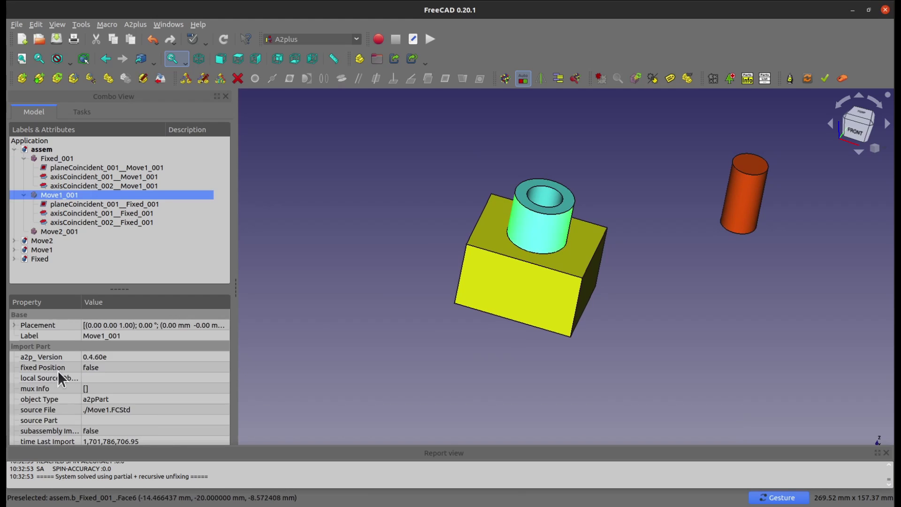
{"action": "left_click", "coordinate": [421, 367]}
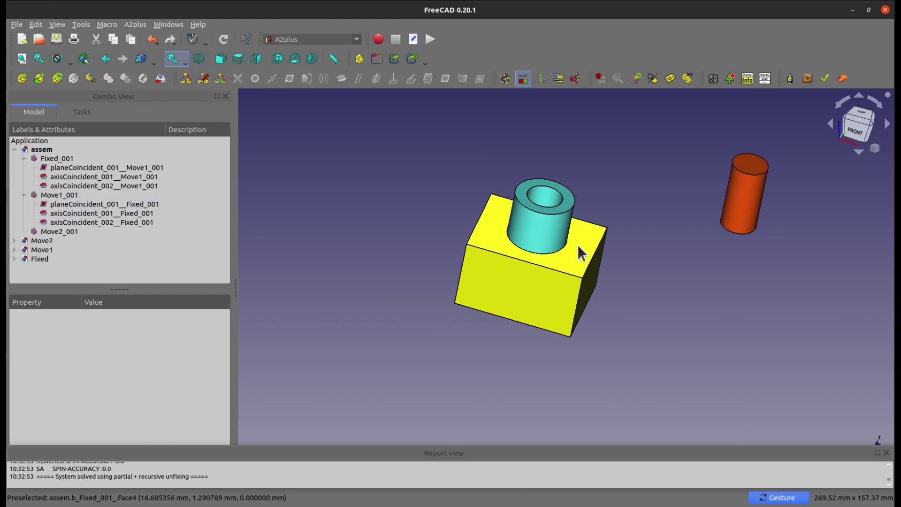
{"action": "left_click", "coordinate": [564, 293]}
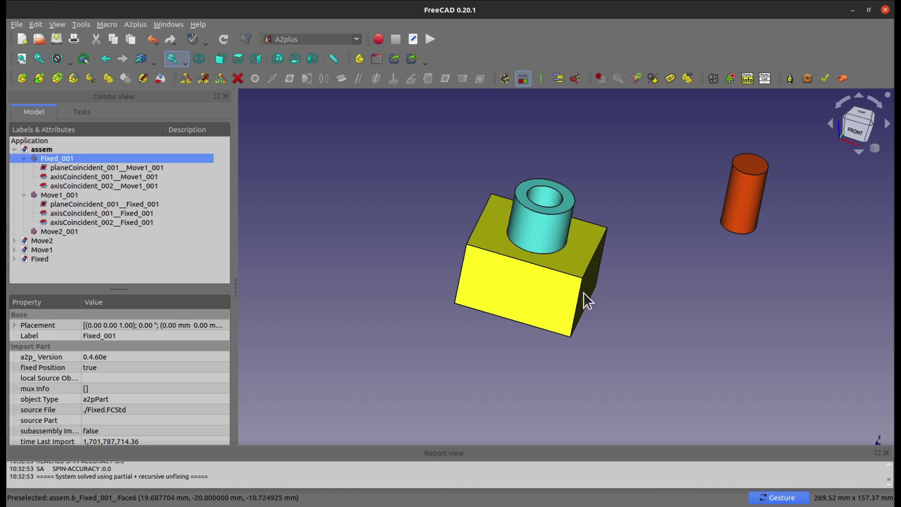
{"action": "left_click", "coordinate": [723, 247]}
- Add an axis coincident constraint between the Move2_001 pin's cylindrical face and the sleeve's bore, with aligned direction and Lock Rotation False
{"action": "left_click", "coordinate": [745, 211]}
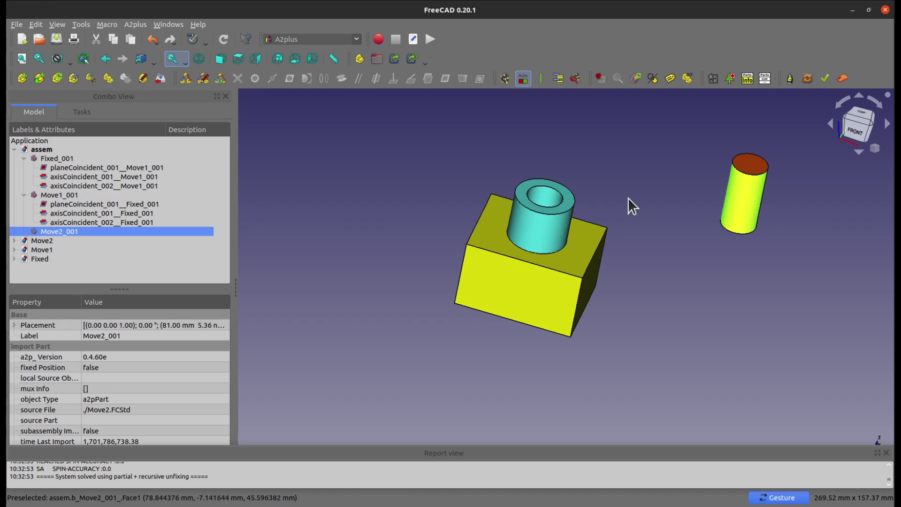
{"action": "left_click", "coordinate": [546, 198], "text": "ctrl"}
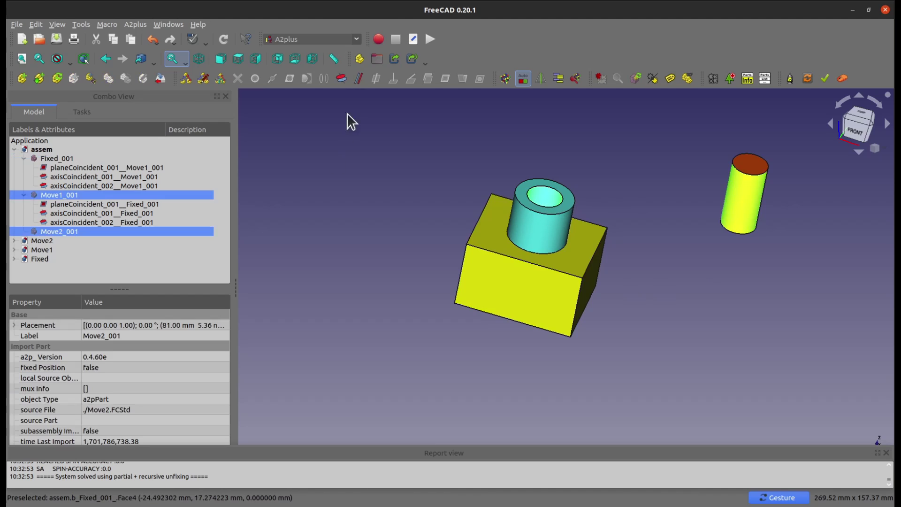
{"action": "left_click", "coordinate": [341, 79]}
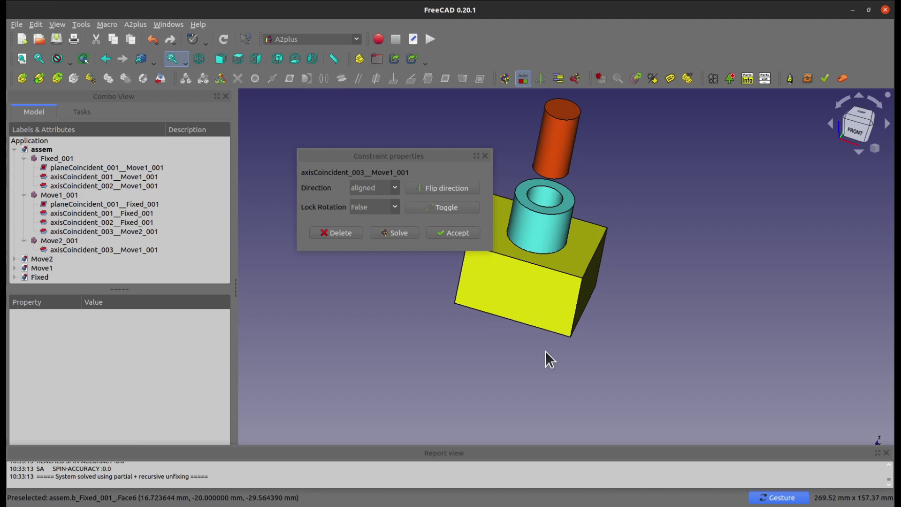